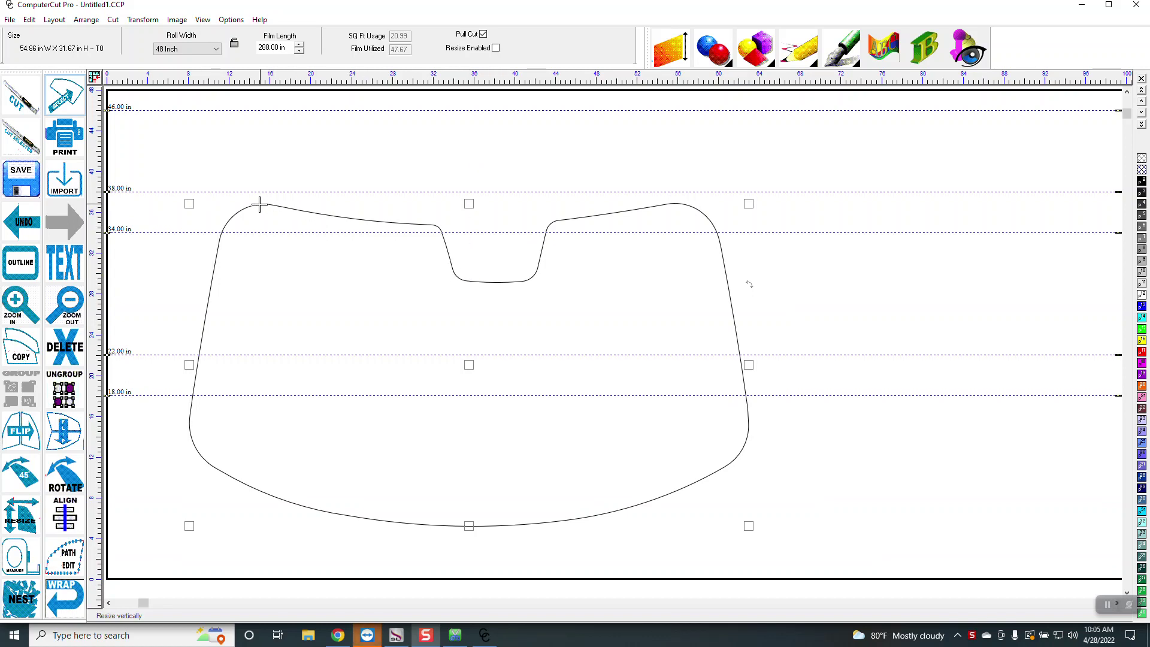
# Step: Set the ruler origin at the windshield's top-left and add guides at 0 in and 8.05 in
pyautogui.click(95, 79)
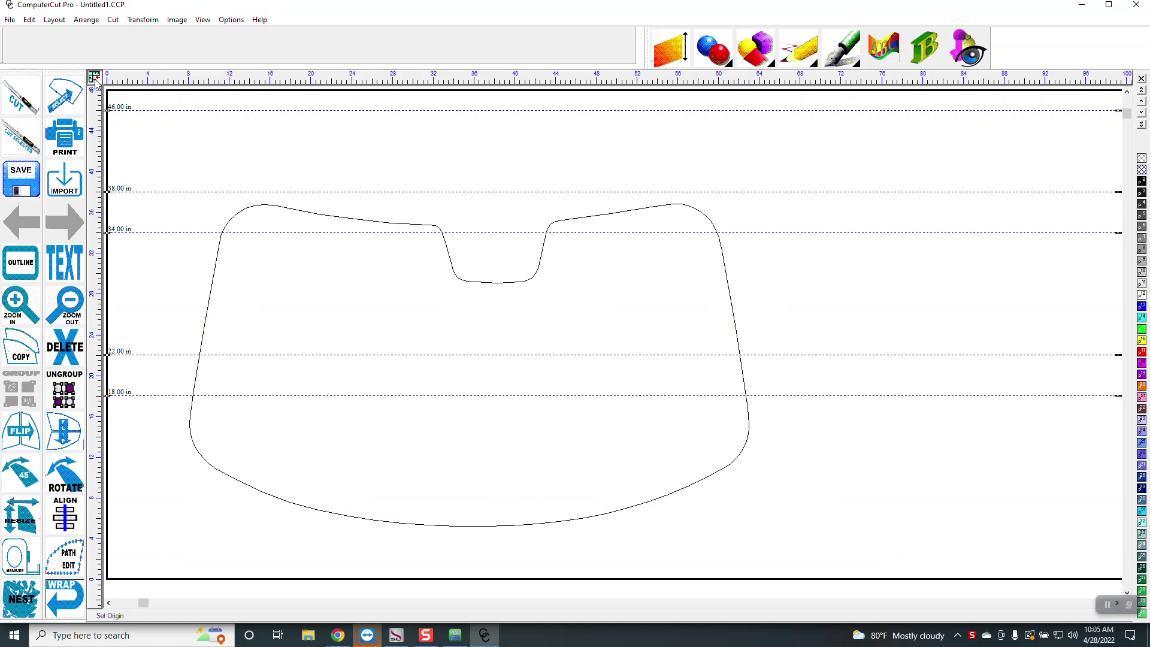
pyautogui.moveTo(95, 79); pyautogui.dragTo(261, 205)
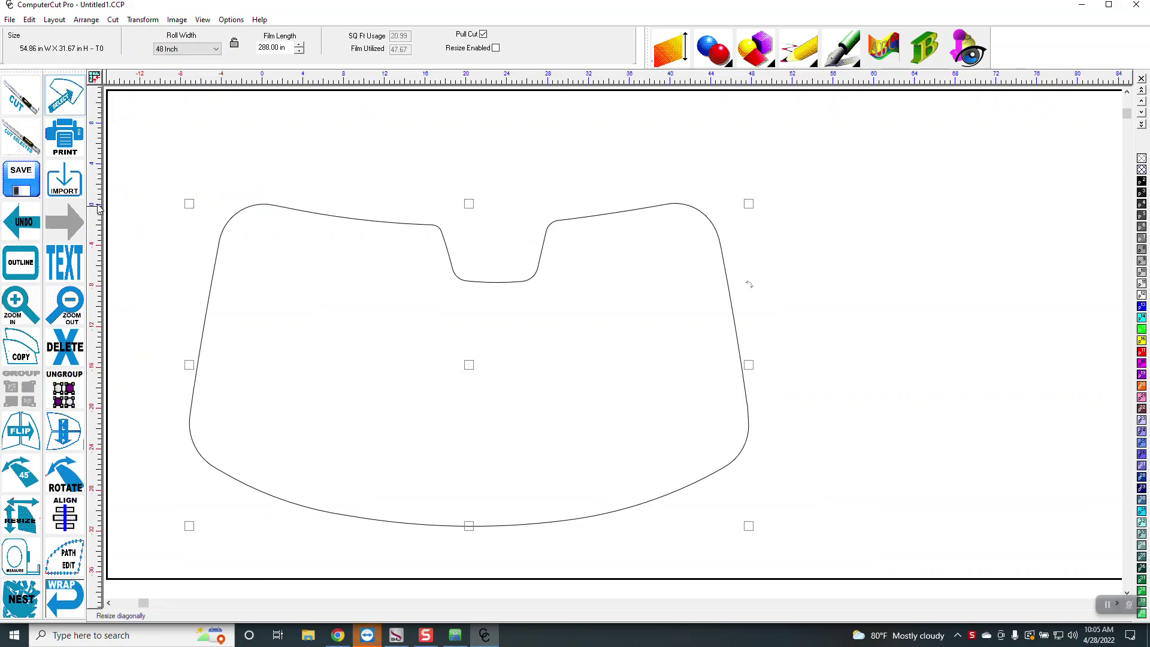
pyautogui.moveTo(98, 205); pyautogui.dragTo(99, 205)
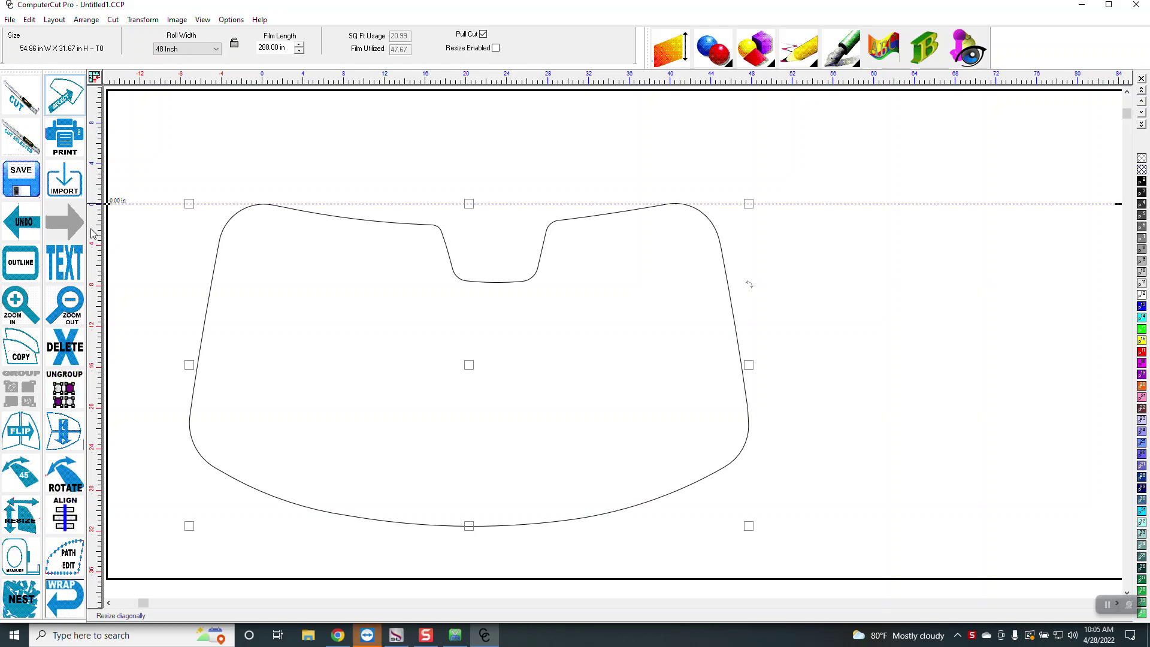
pyautogui.click(95, 286)
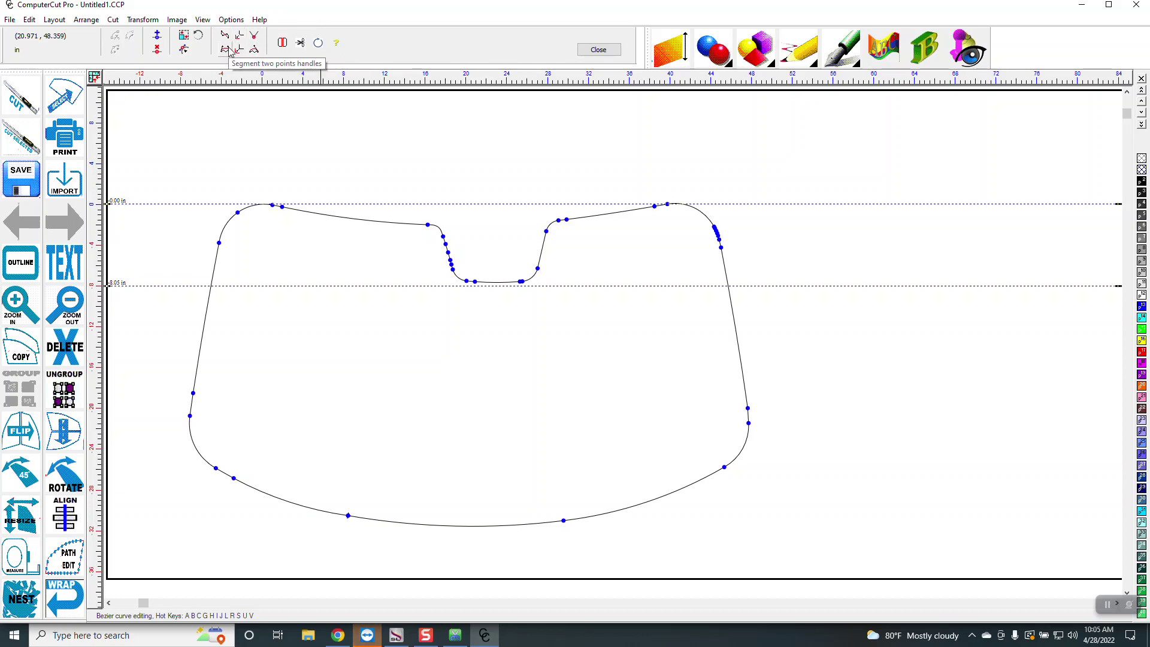
# Step: Slice the windshield with a horizontal Cleaver line spanning it just below the notch
pyautogui.click(285, 47)
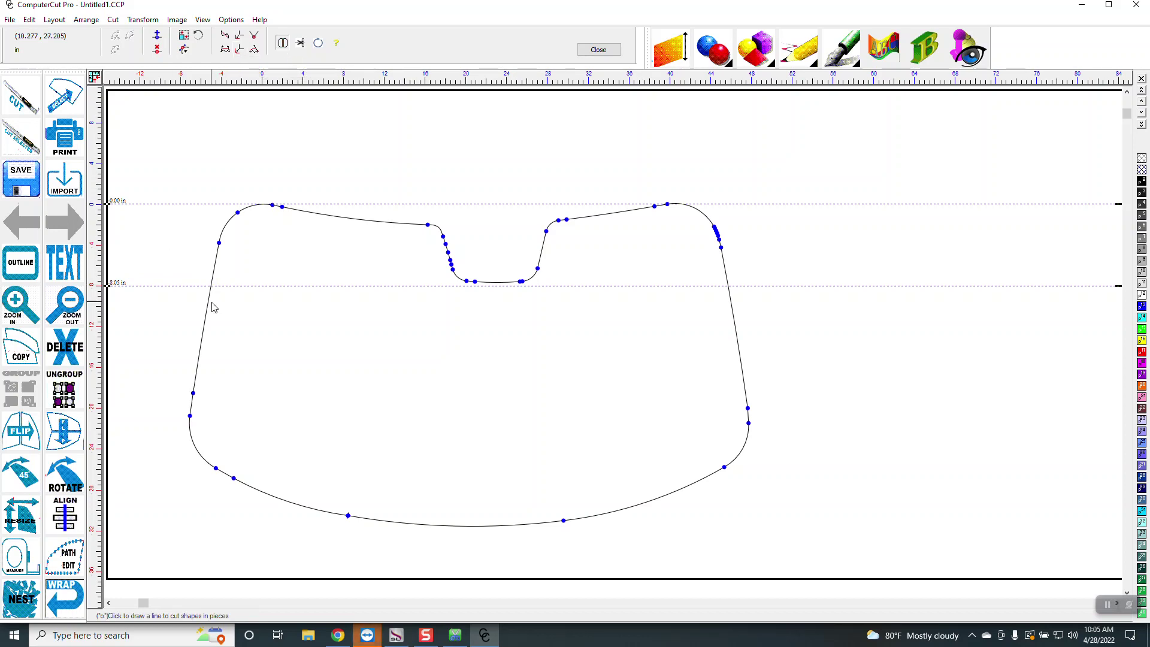
pyautogui.click(182, 307)
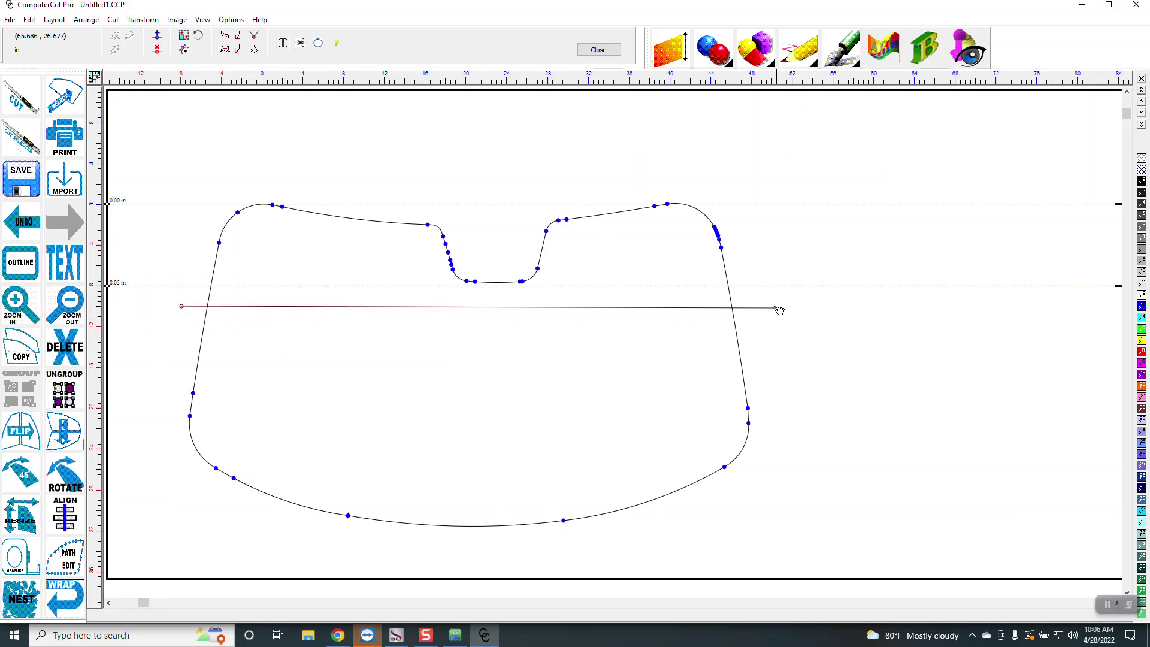
pyautogui.click(777, 306)
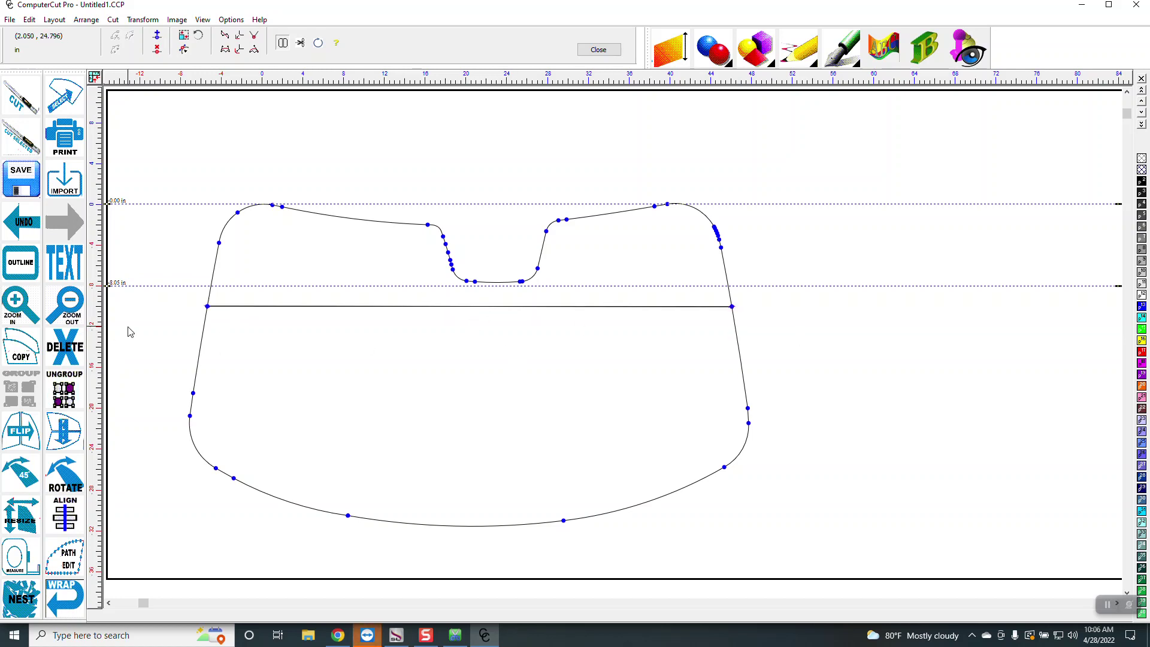
pyautogui.click(51, 93)
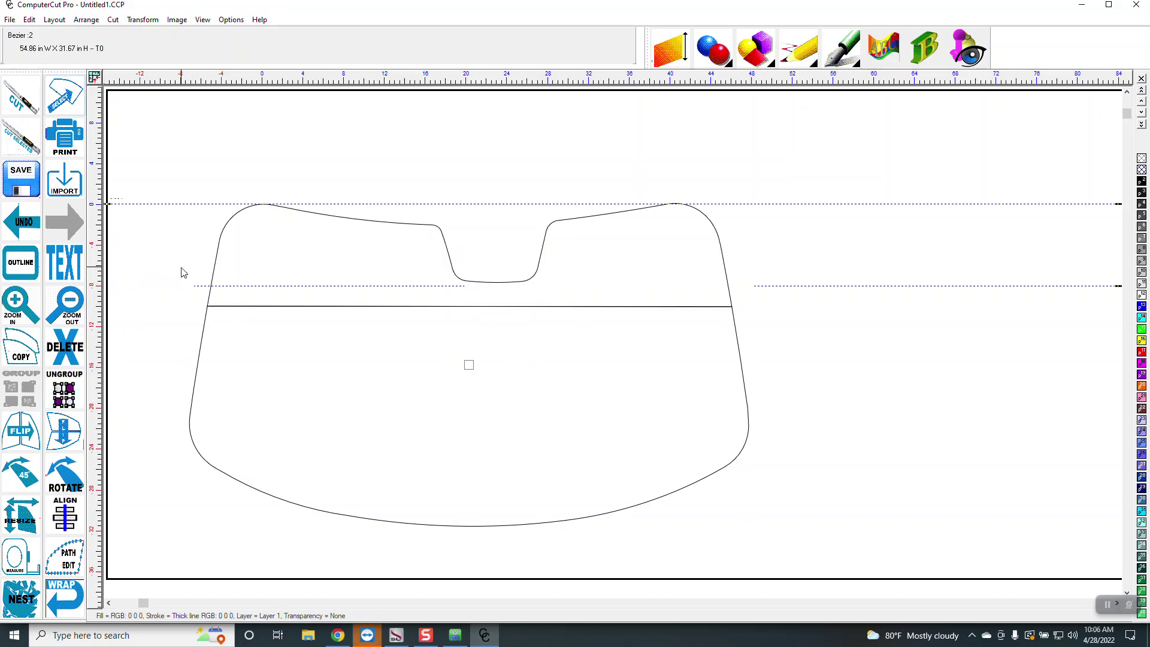
# Step: Delete the lower windshield piece below the cut line
pyautogui.click(201, 342)
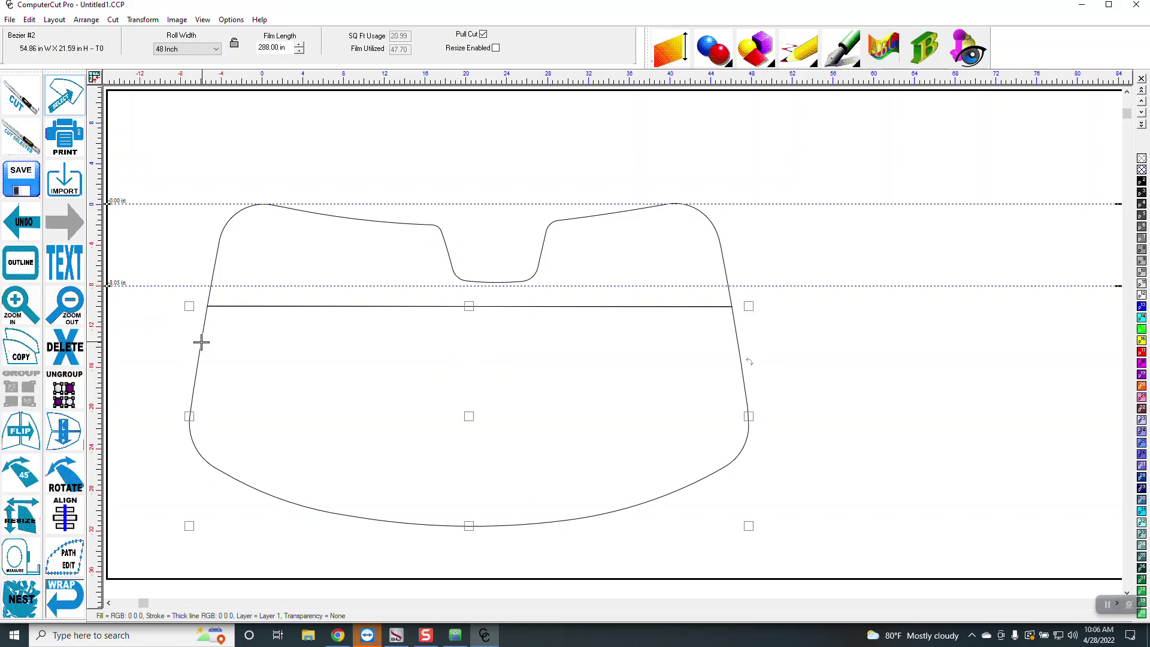
pyautogui.press('Delete')
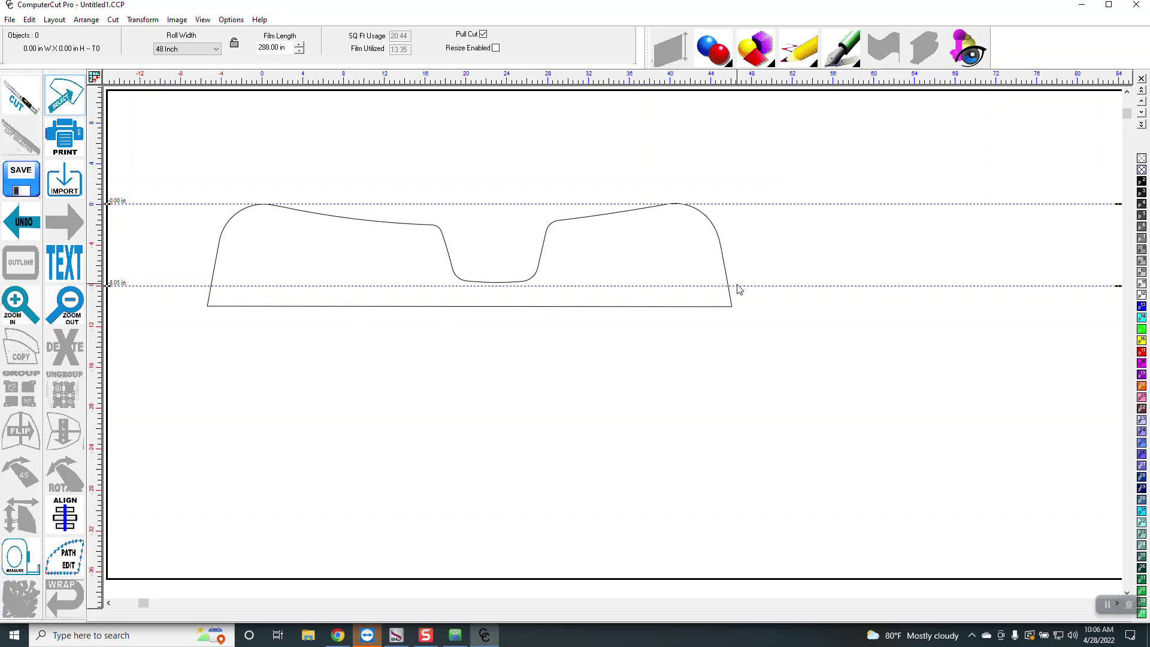
# Step: Add side nodes at the lower guide and bow the bottom edge down, making the strip 50.75 × 9.61 in
pyautogui.doubleClick(218, 255)
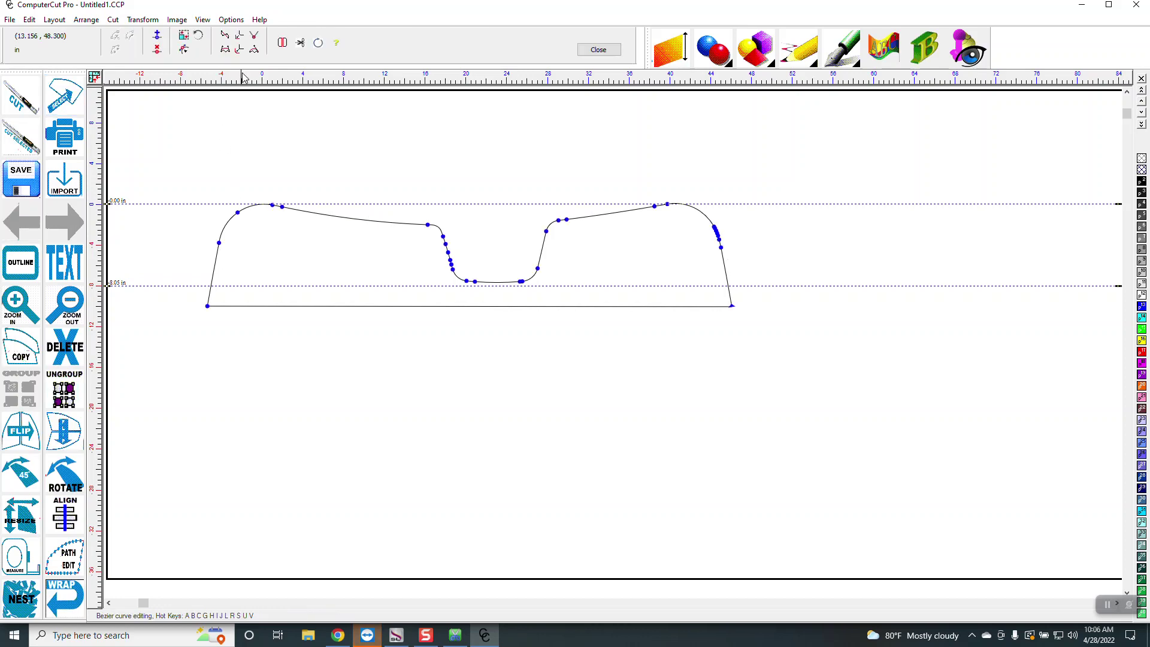
pyautogui.click(254, 52)
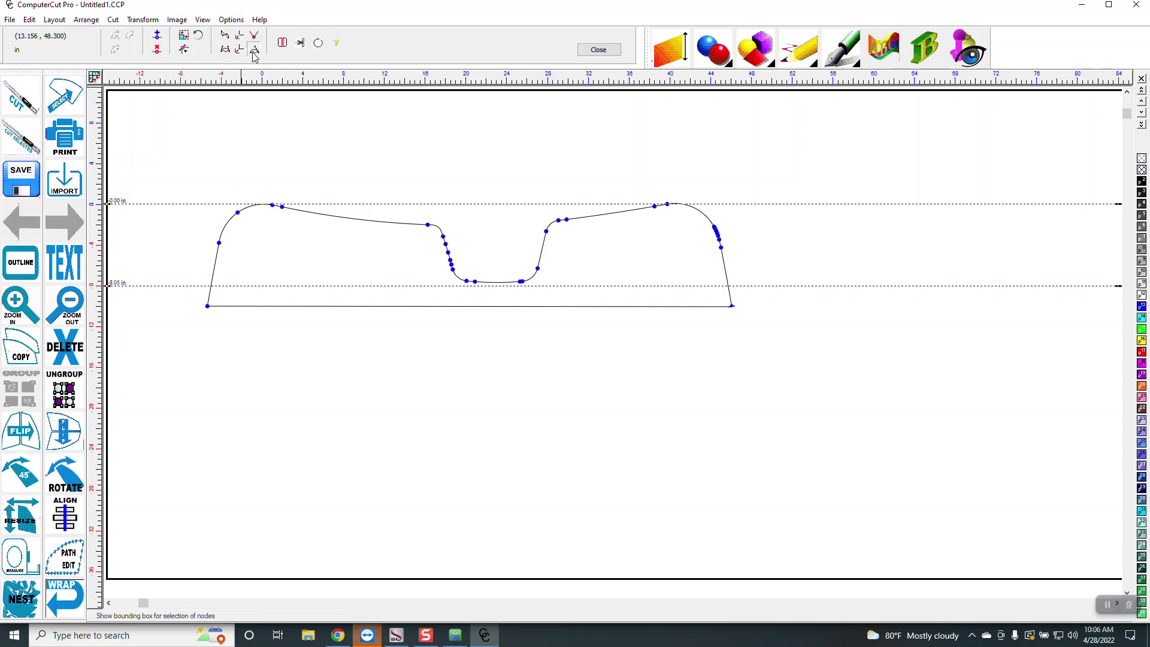
pyautogui.click(210, 286)
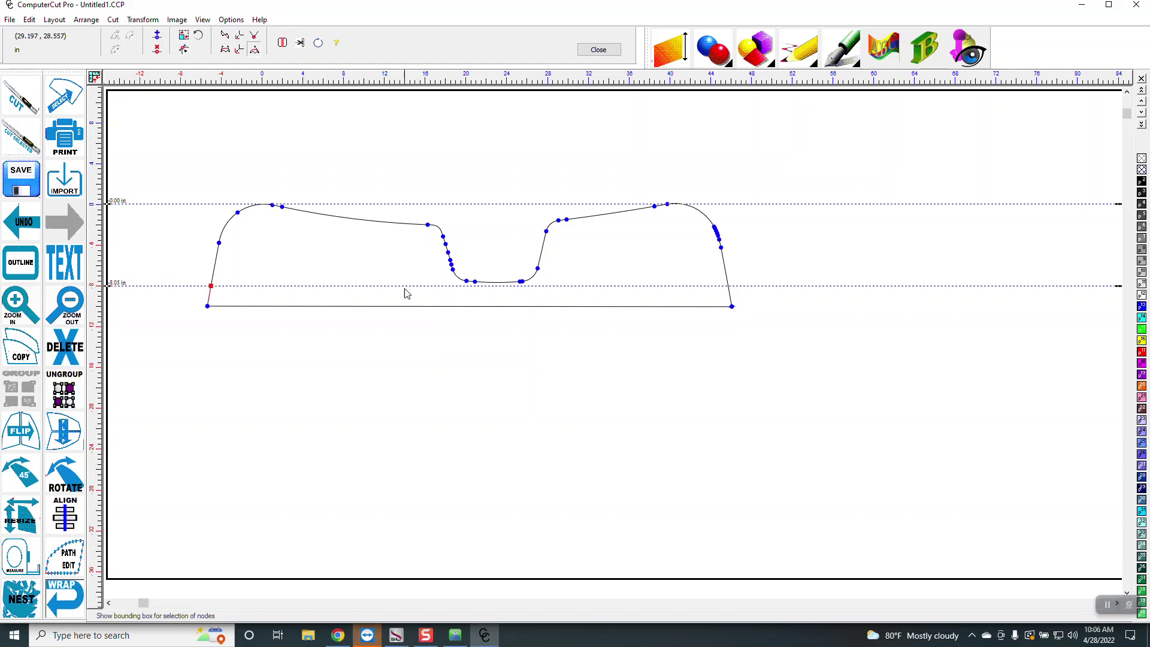
pyautogui.click(729, 286)
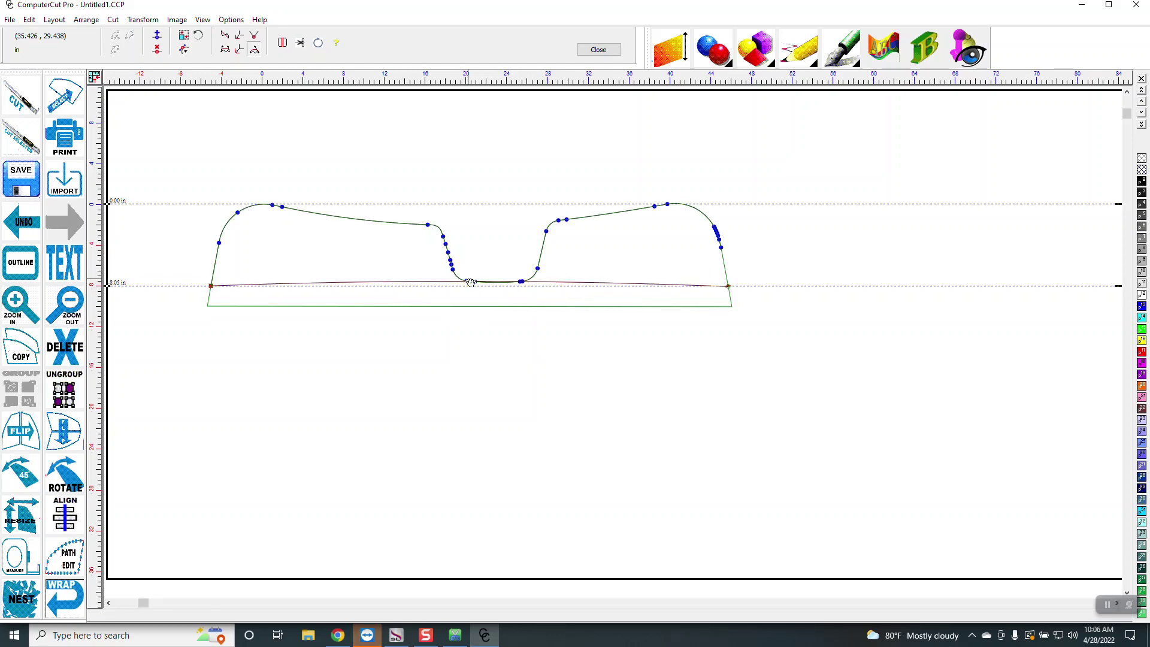
pyautogui.moveTo(471, 282); pyautogui.dragTo(469, 301)
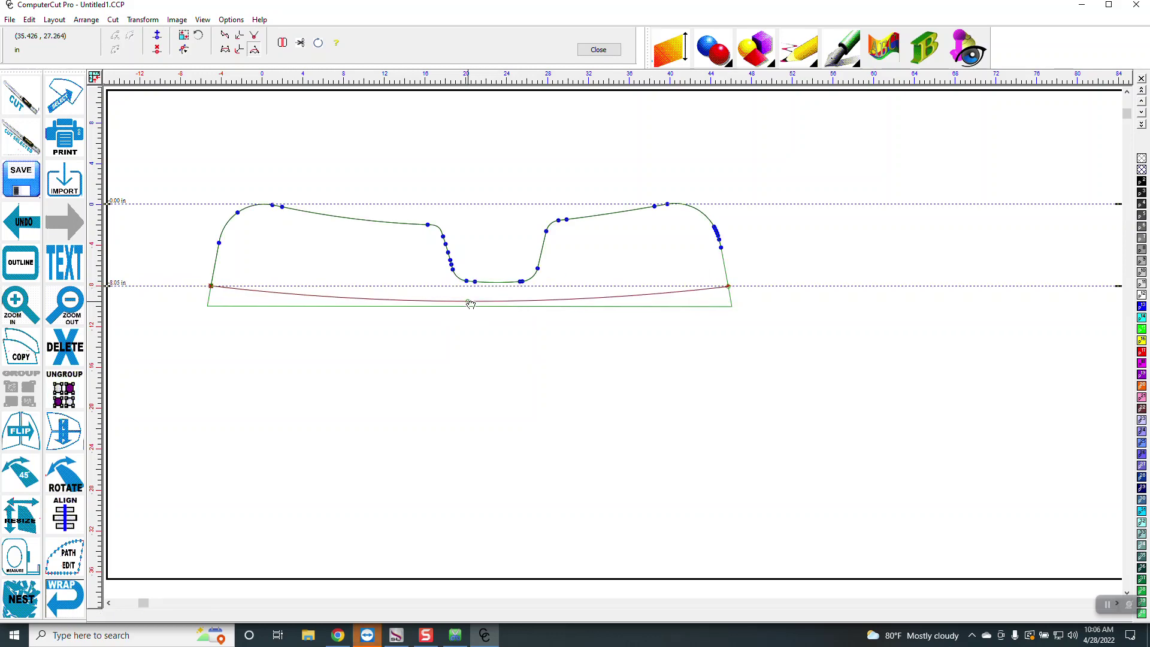
pyautogui.click(471, 348)
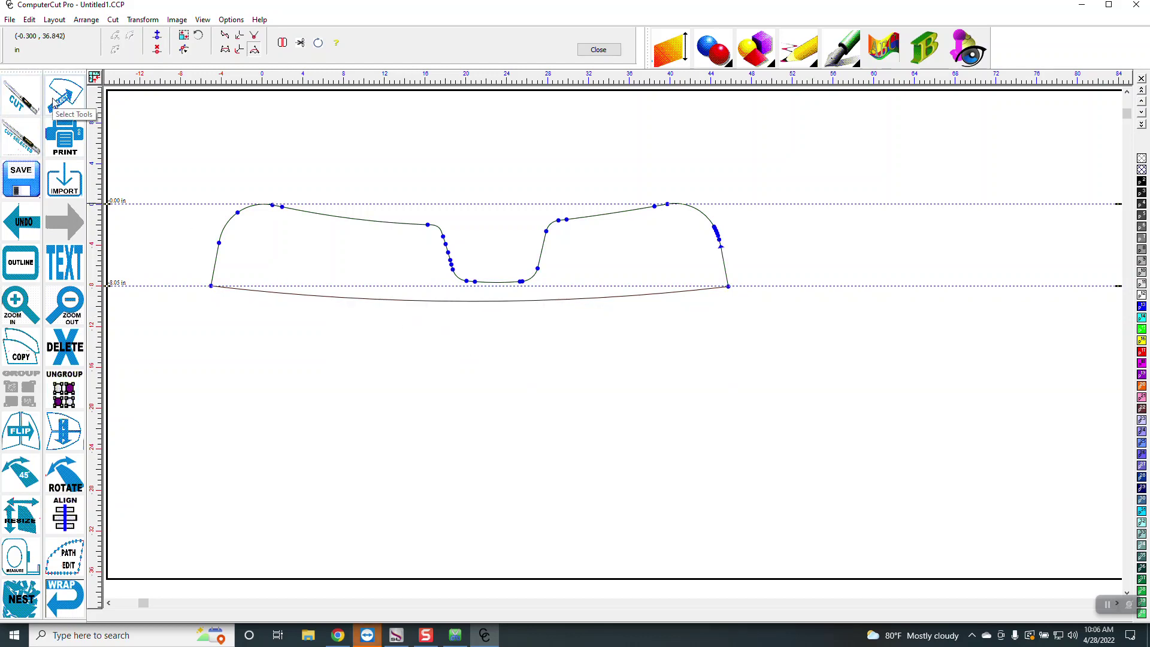
pyautogui.click(60, 96)
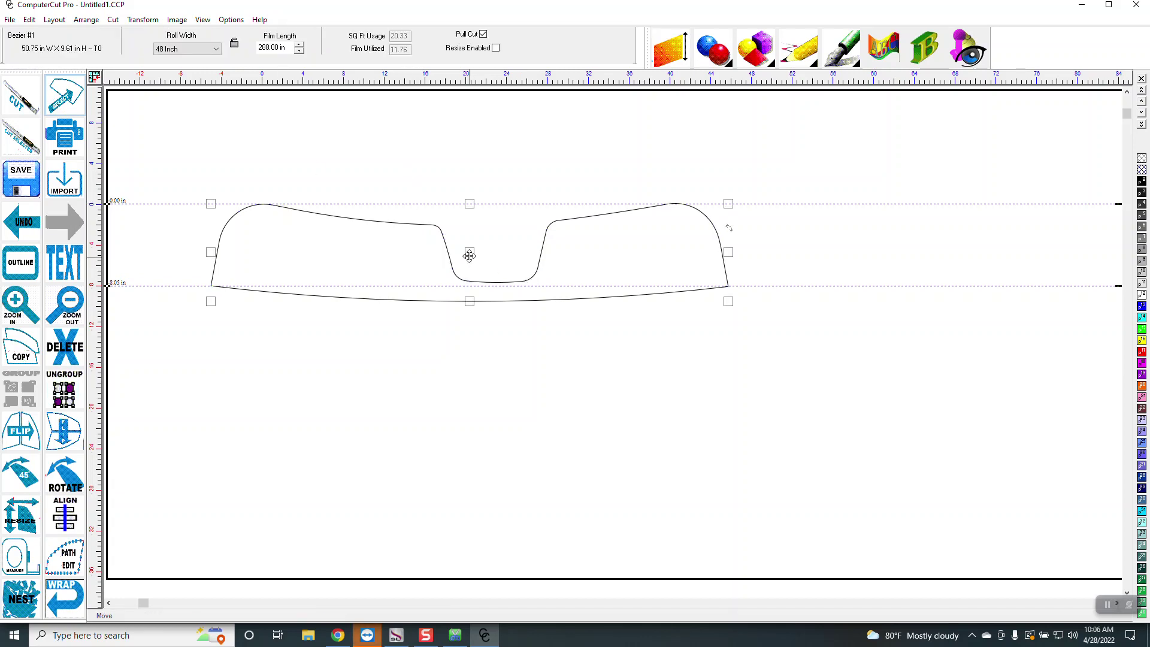
# Step: Move the 50.75 × 9.61 in strip up so its curved bottom rests on the lower guide
pyautogui.moveTo(470, 252); pyautogui.dragTo(472, 239)
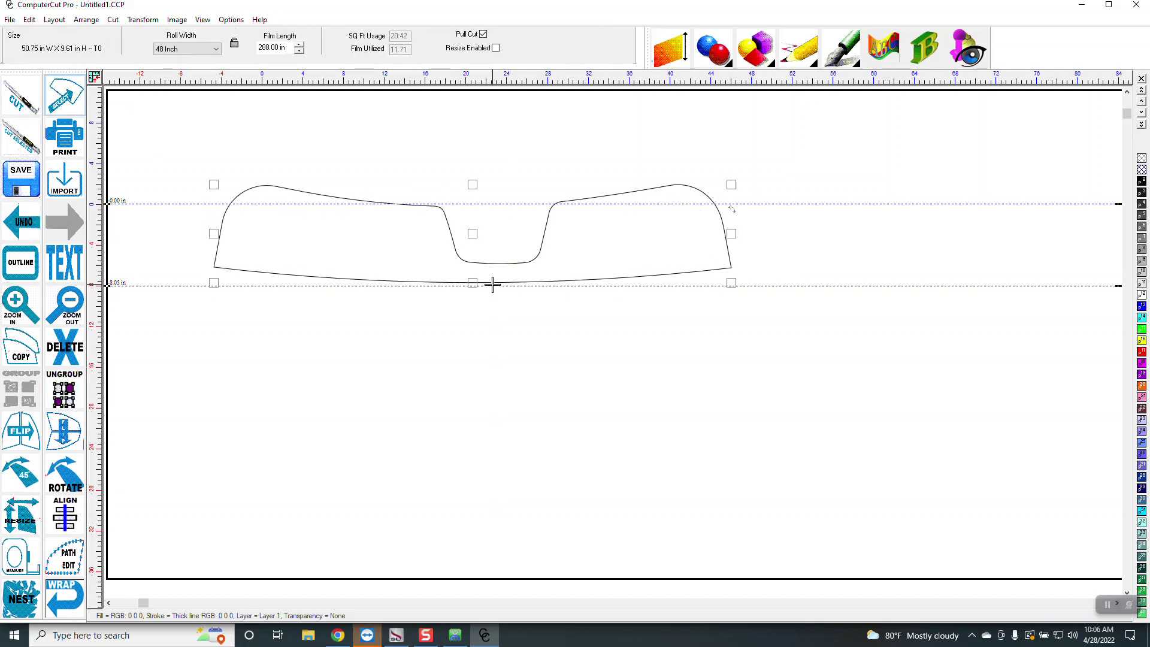
# Step: Make the bottom edge a three-point arc between the bottom corners, dipping to the lower guide
pyautogui.doubleClick(301, 276)
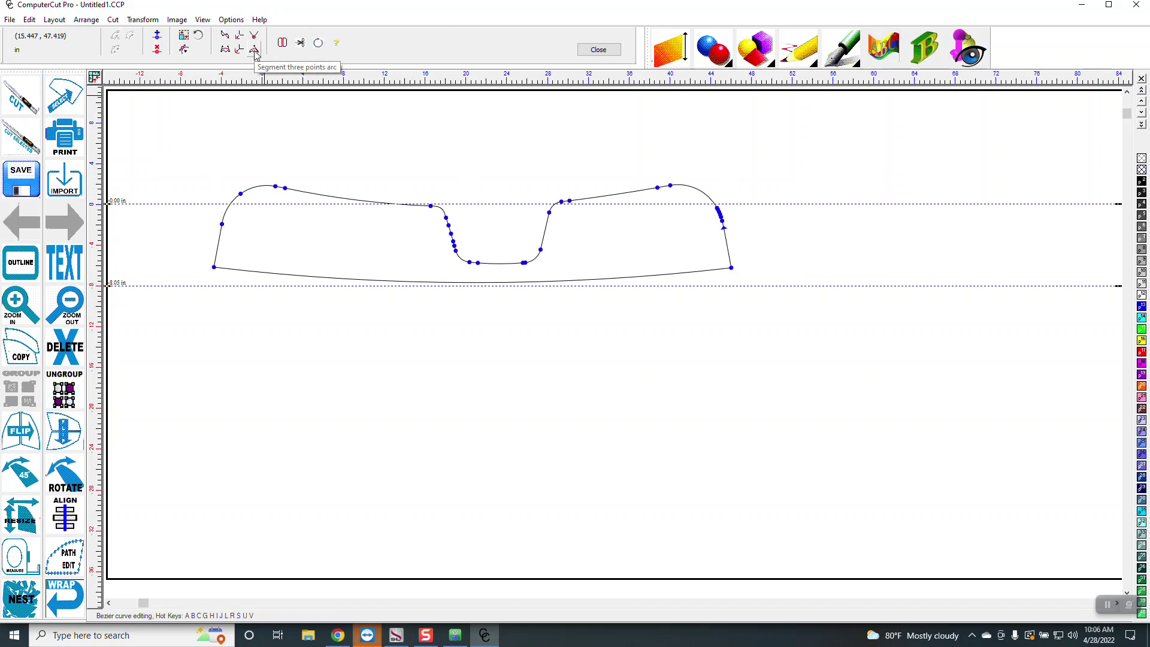
pyautogui.click(255, 53)
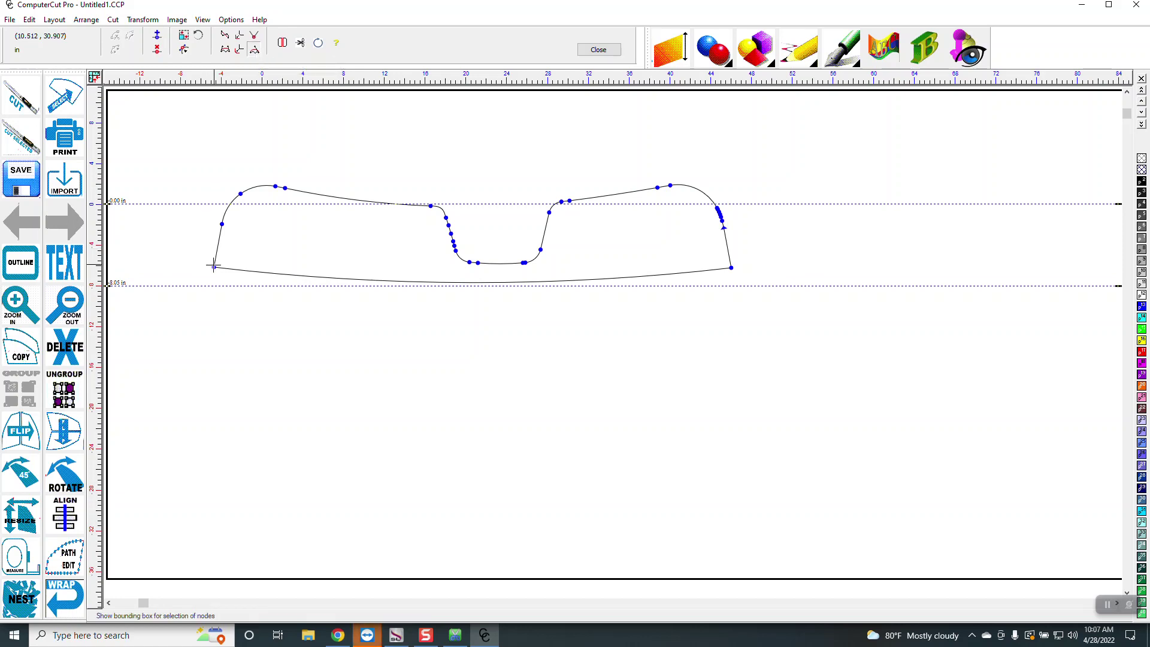
pyautogui.click(214, 266)
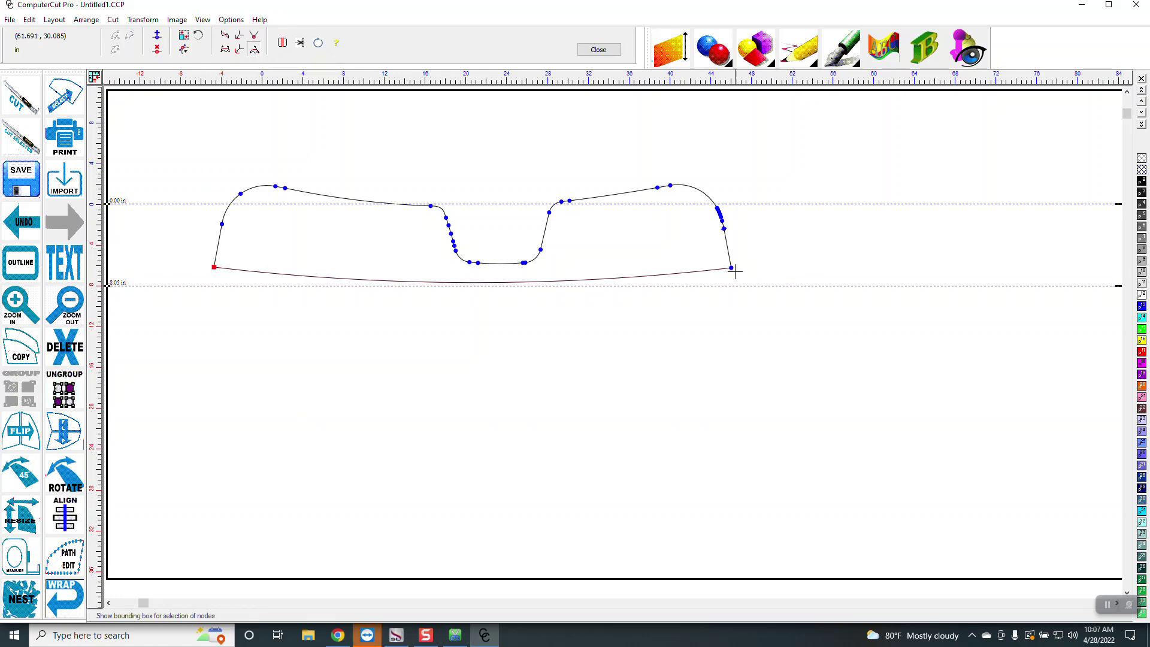
pyautogui.click(731, 268)
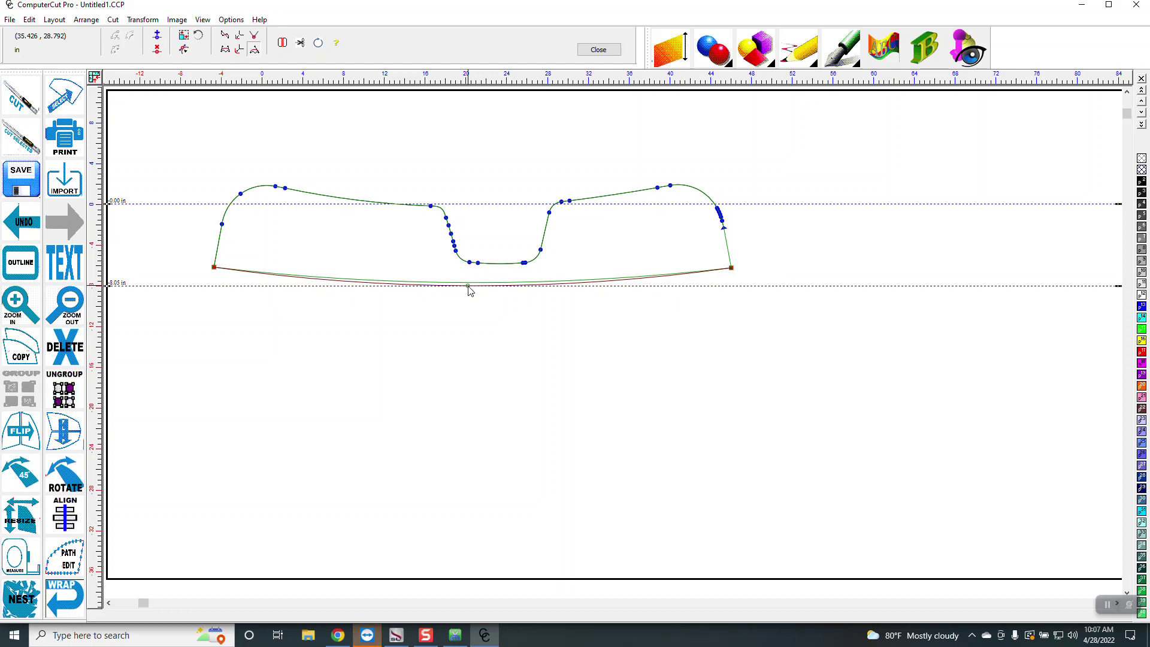
pyautogui.click(468, 288)
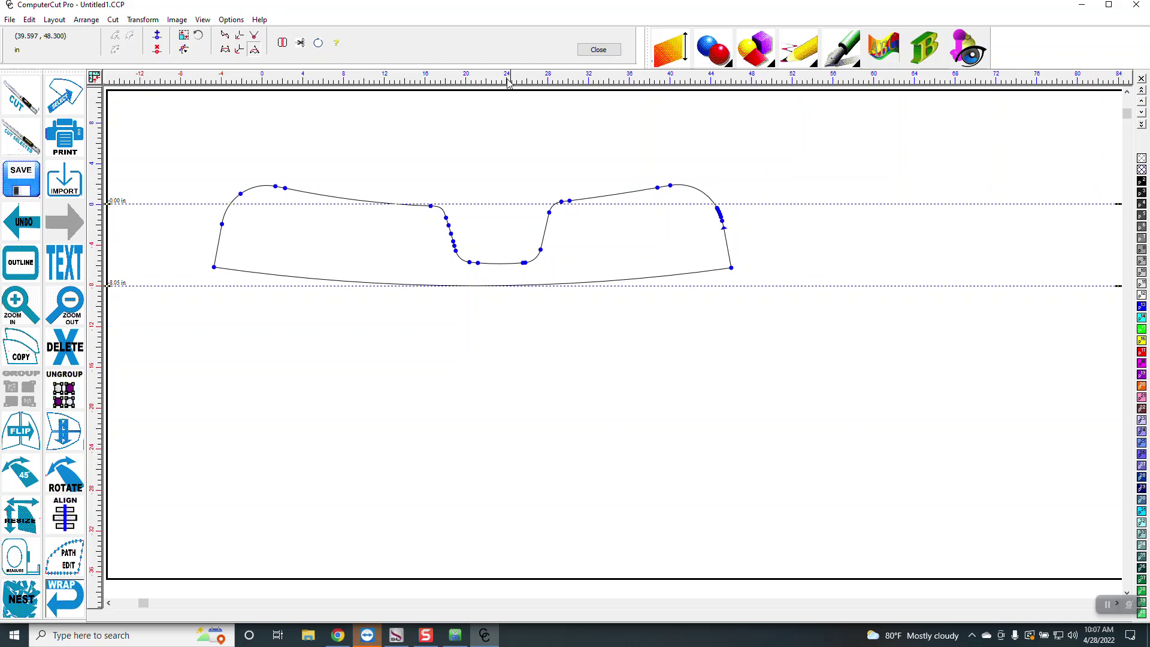
# Step: Add a vertical guide at 24.09 in and shift the strip right to centre its notch on it
pyautogui.moveTo(507, 82); pyautogui.dragTo(507, 258)
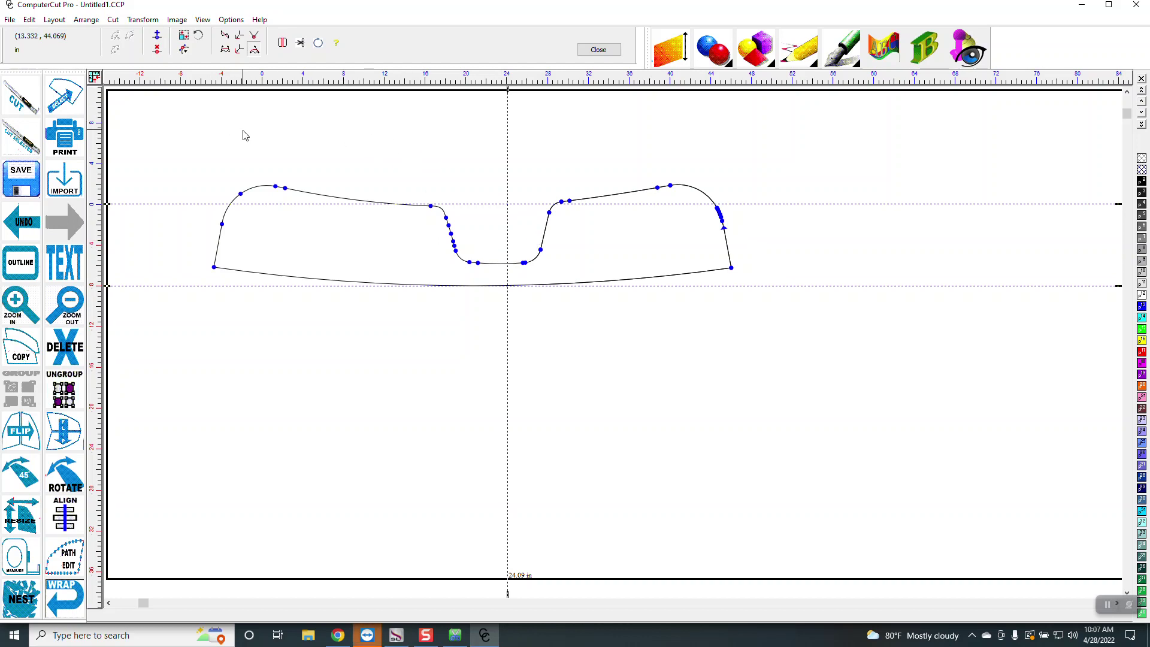
pyautogui.click(64, 96)
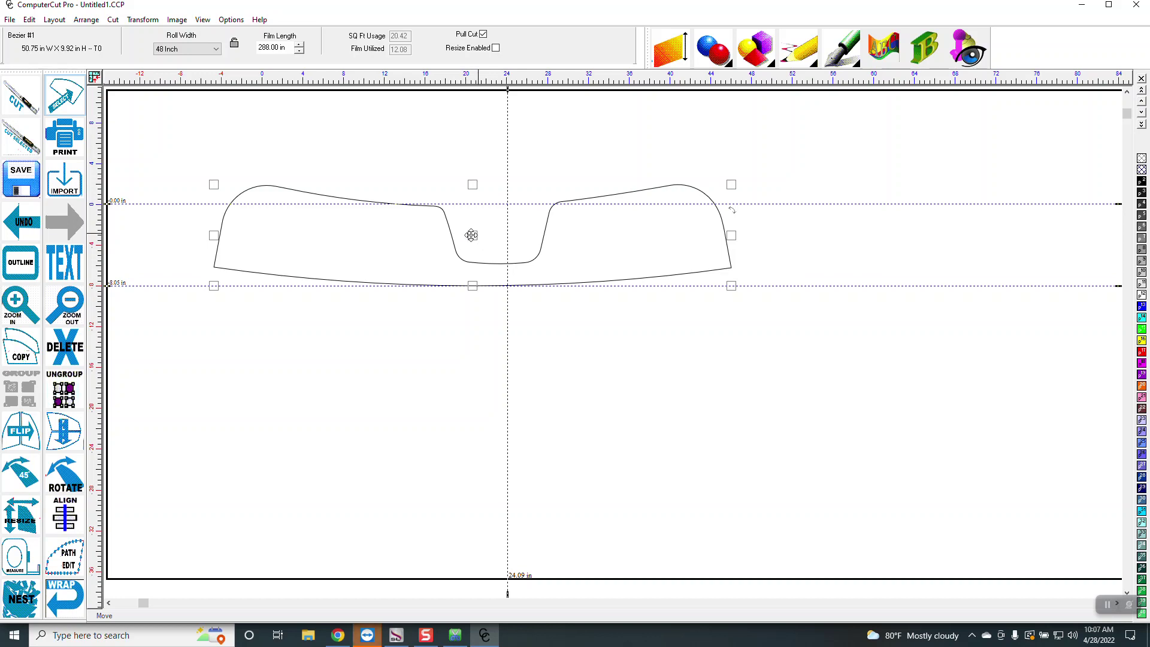
pyautogui.moveTo(471, 237); pyautogui.dragTo(489, 238)
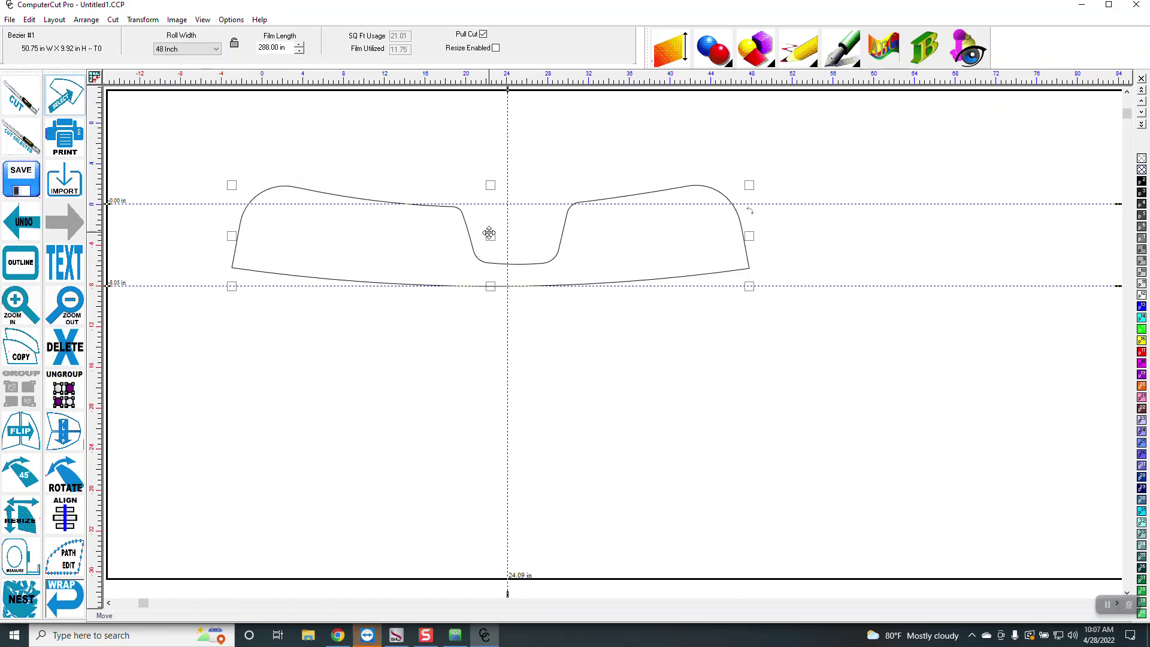
pyautogui.click(449, 180)
# Step: Cut the sunstrip vertically with the Cleaver along the 24.09 in guide
pyautogui.doubleClick(365, 200)
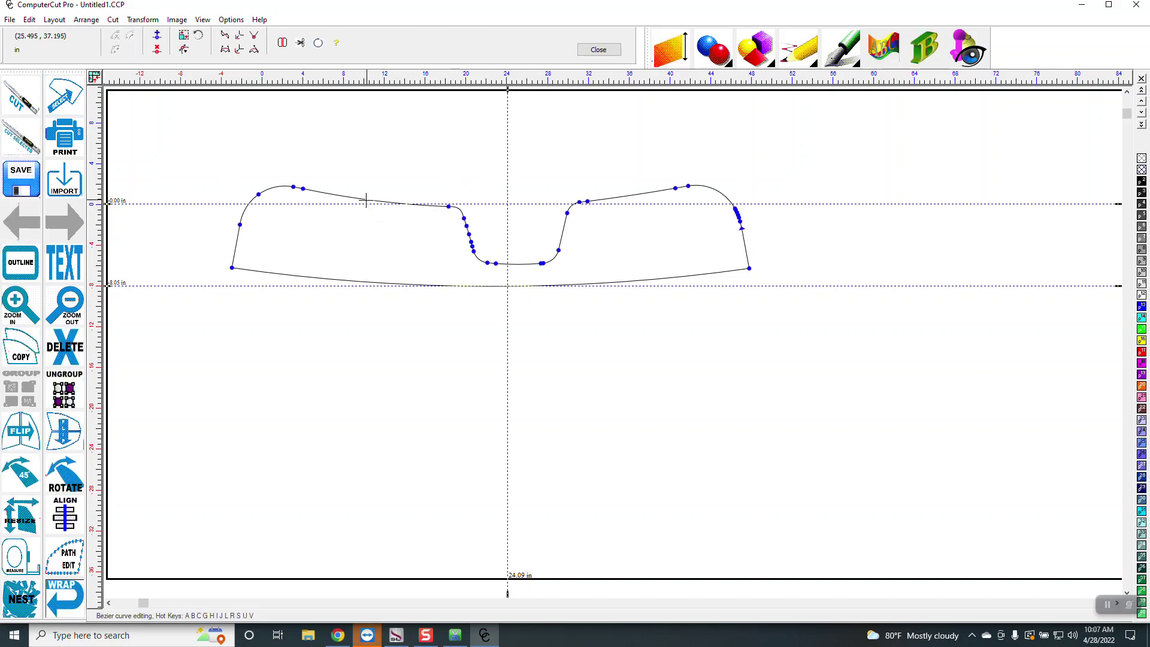
pyautogui.click(282, 43)
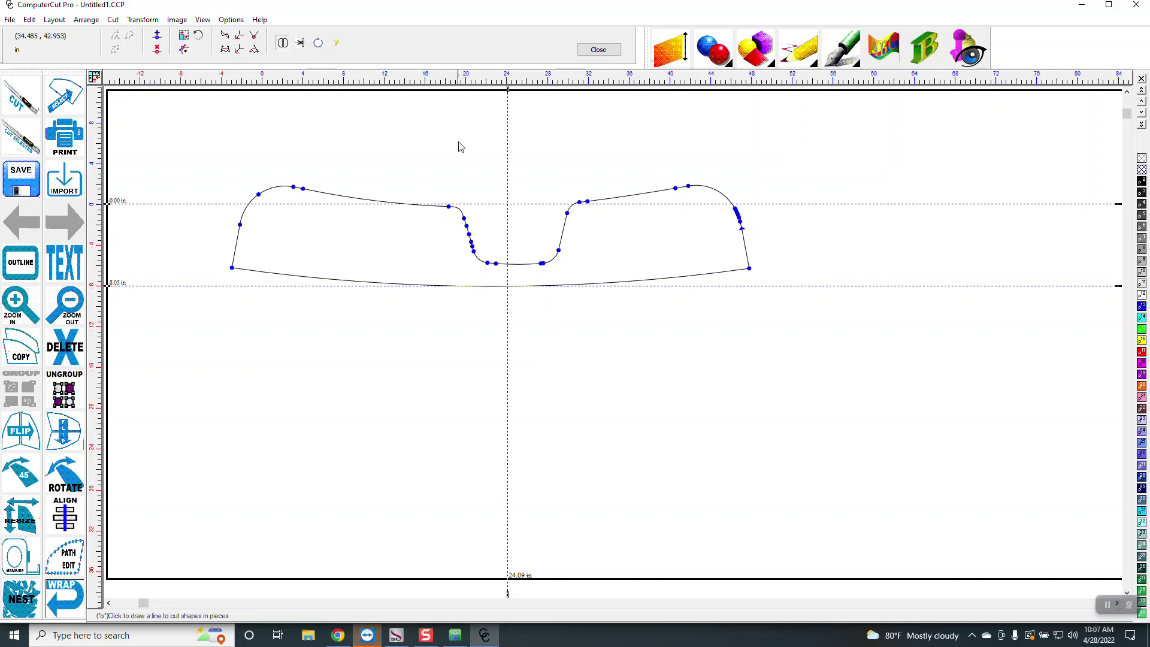
pyautogui.click(507, 184)
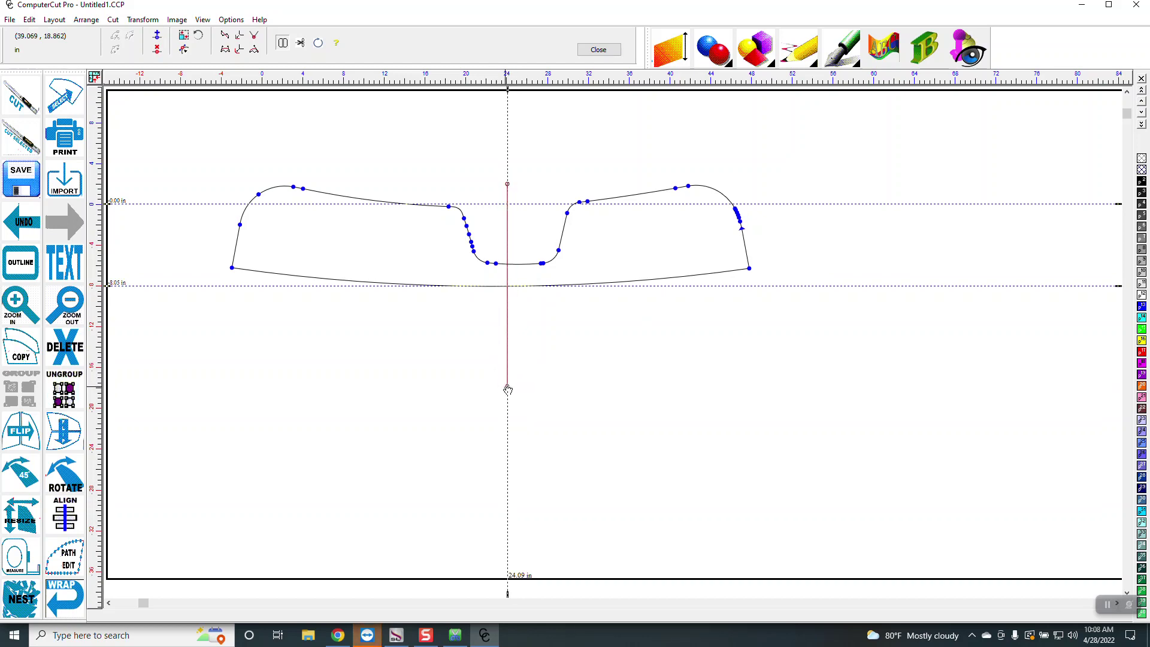
pyautogui.click(507, 389)
pyautogui.click(64, 96)
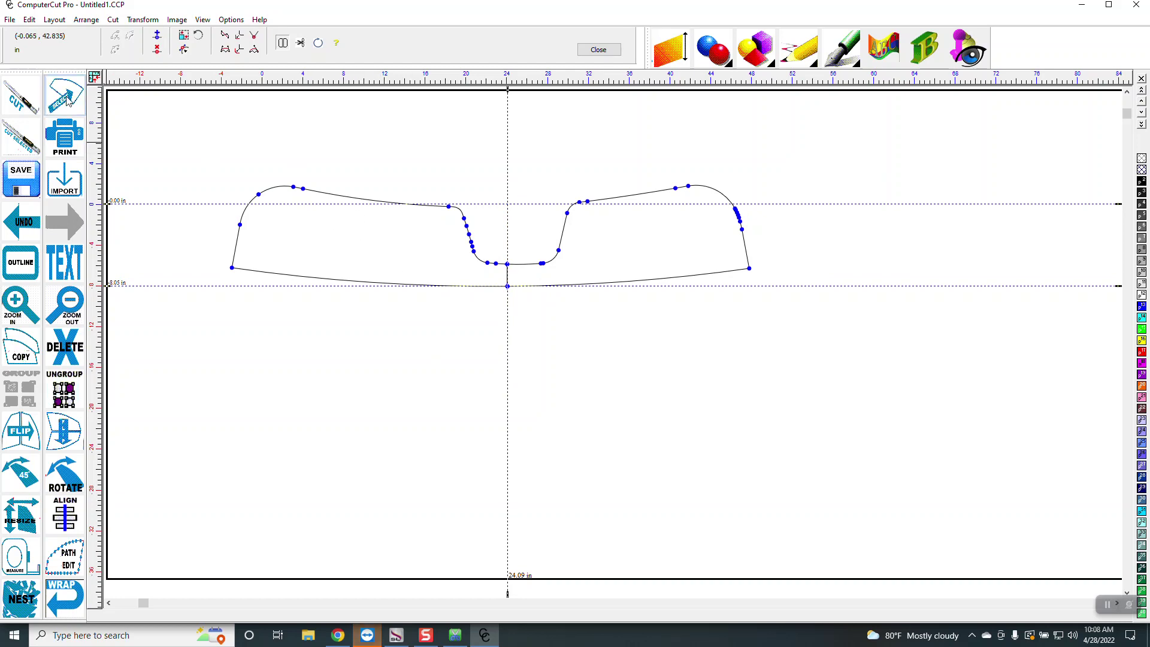
# Step: Move the 27.02 × 9.84 in left half leftward, leaving a gap
pyautogui.click(206, 115)
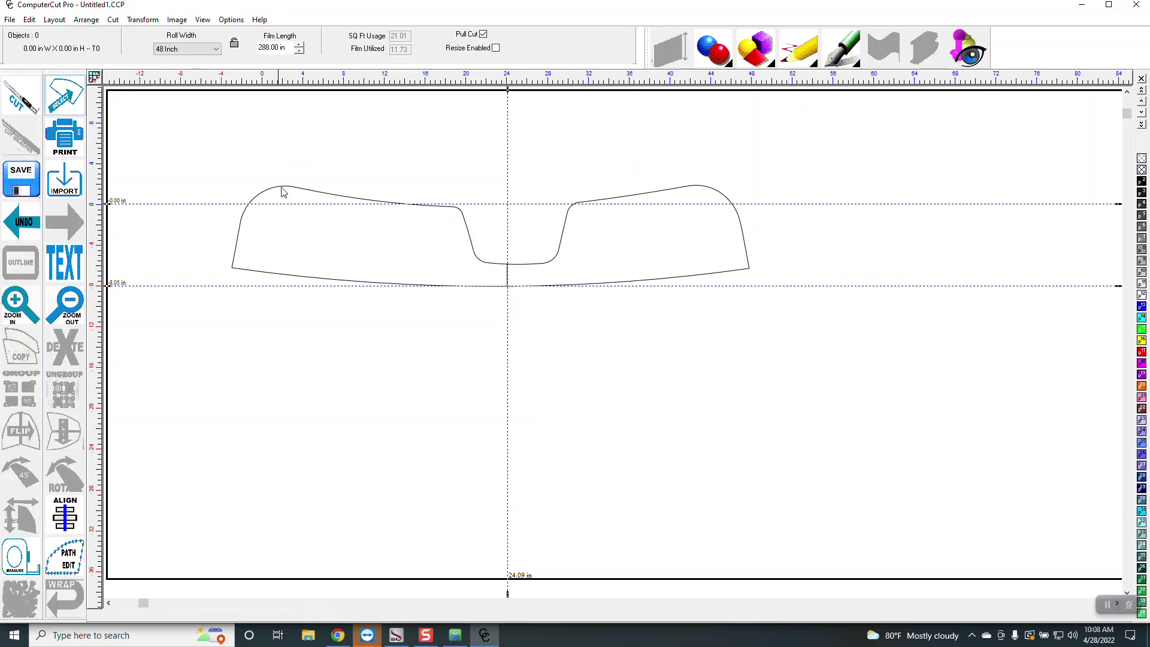
pyautogui.click(334, 196)
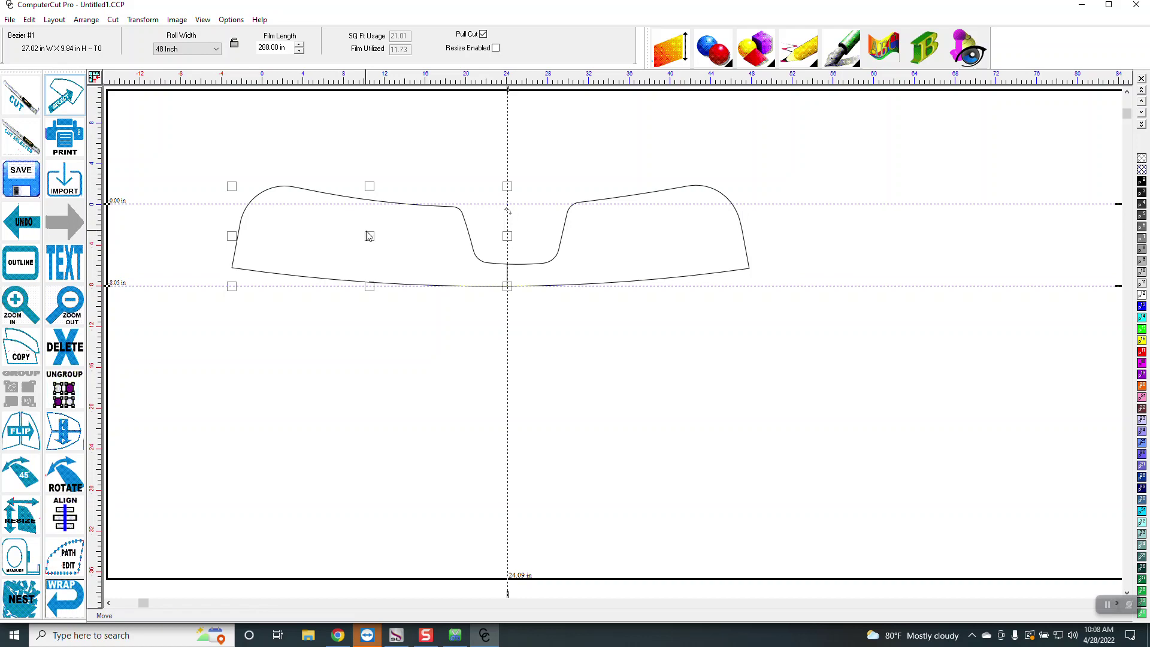
pyautogui.moveTo(372, 238); pyautogui.dragTo(327, 244)
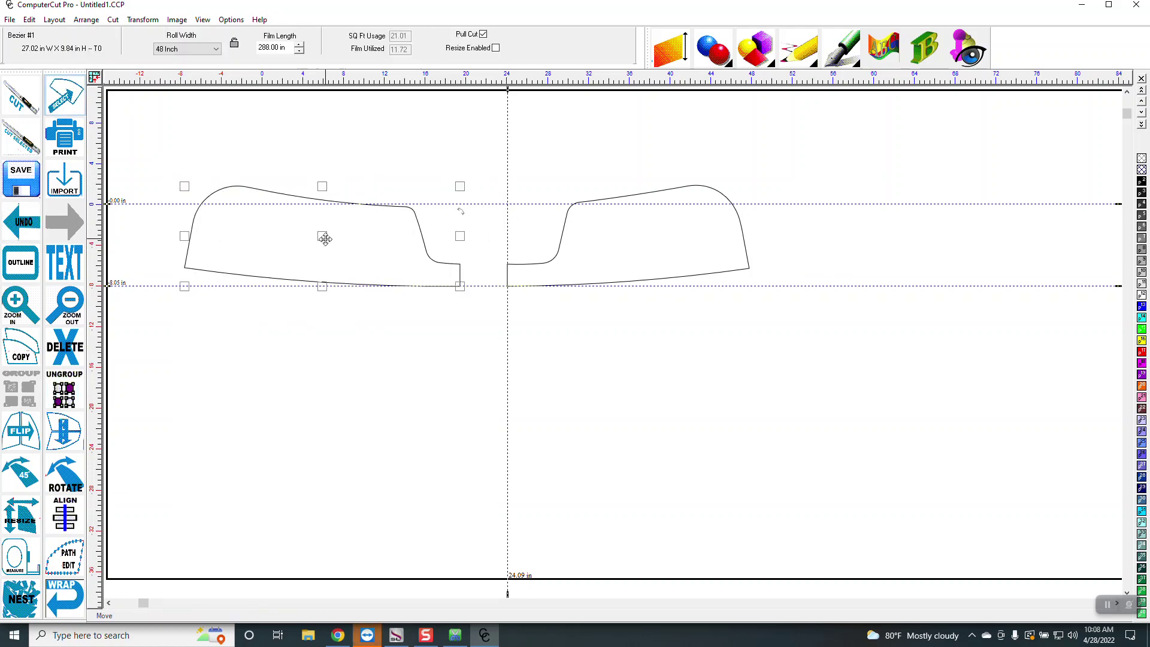